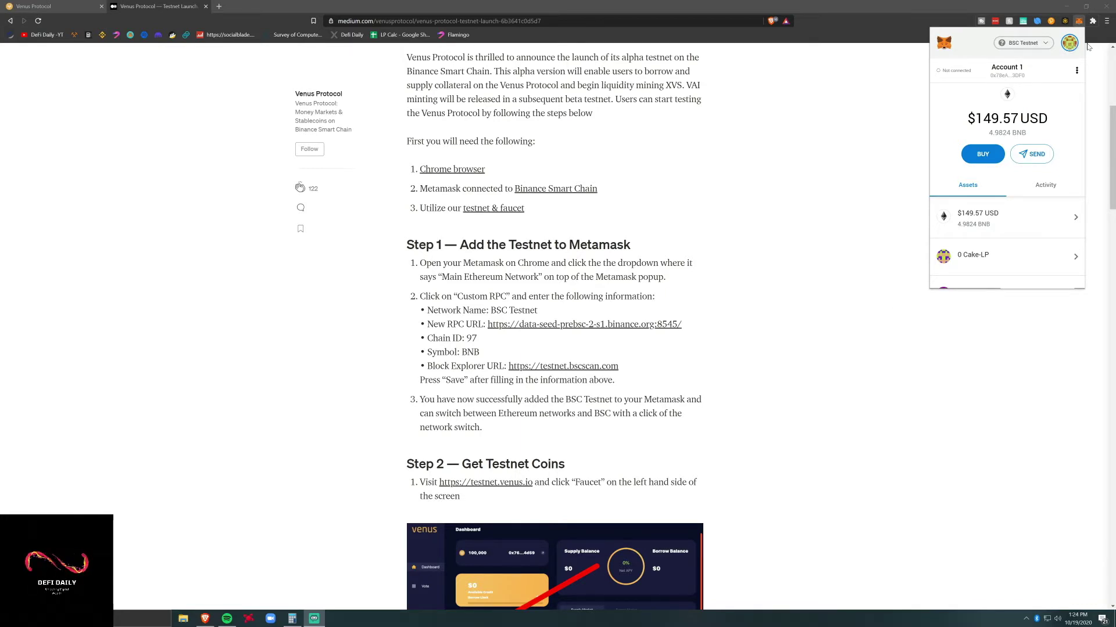
pyautogui.click(1070, 42)
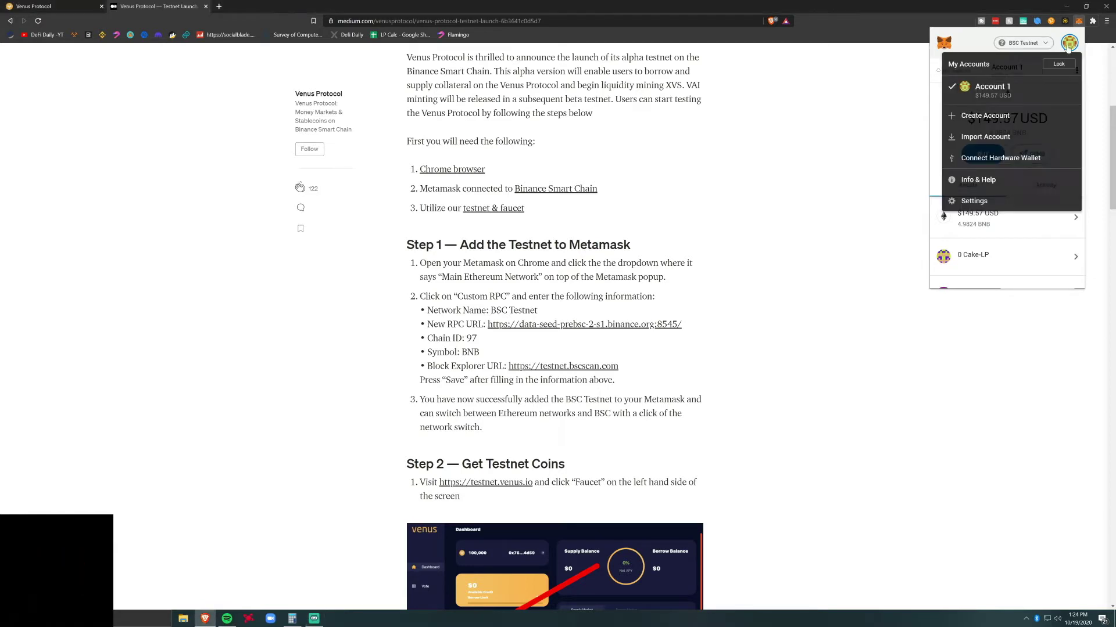
pyautogui.click(1016, 199)
pyautogui.scroll(-3, 1014, 197)
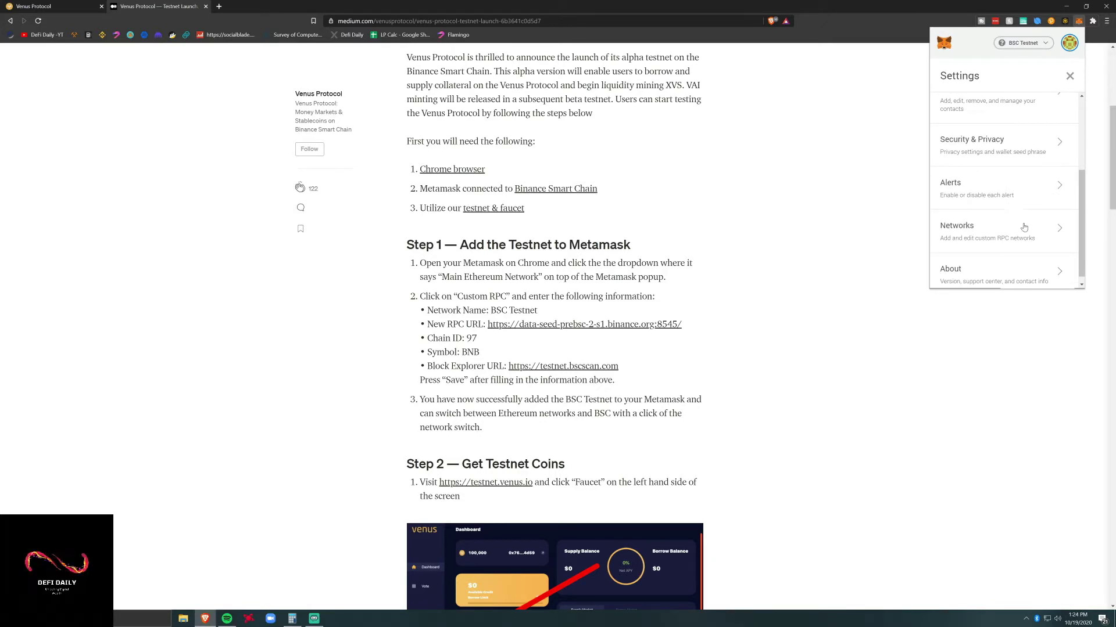
pyautogui.click(1025, 227)
pyautogui.scroll(-2, 1025, 226)
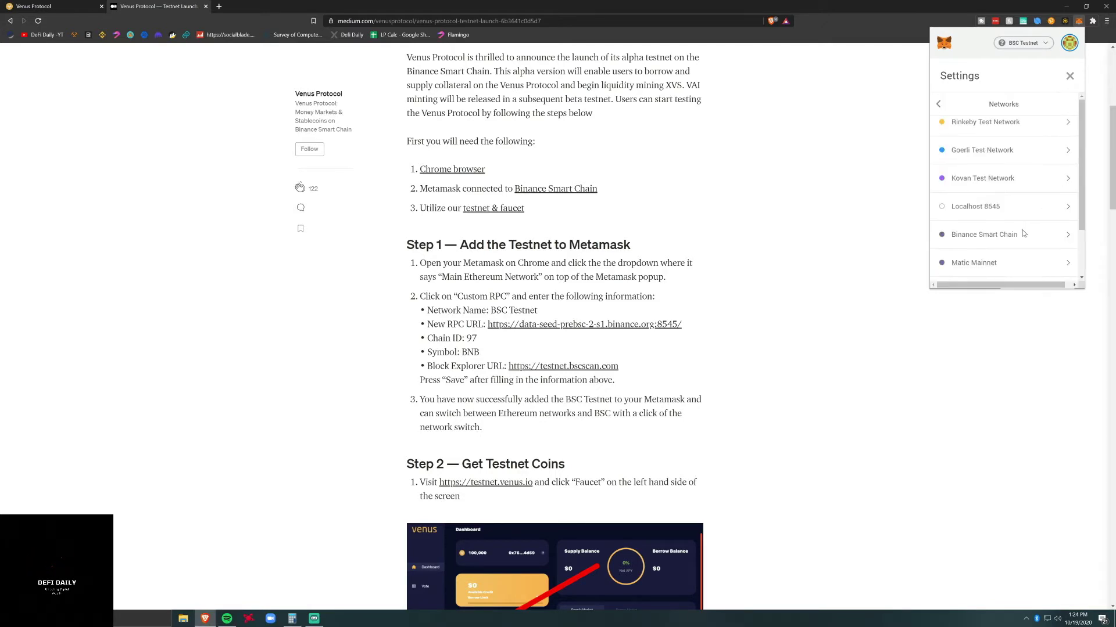
pyautogui.scroll(-2, 1009, 240)
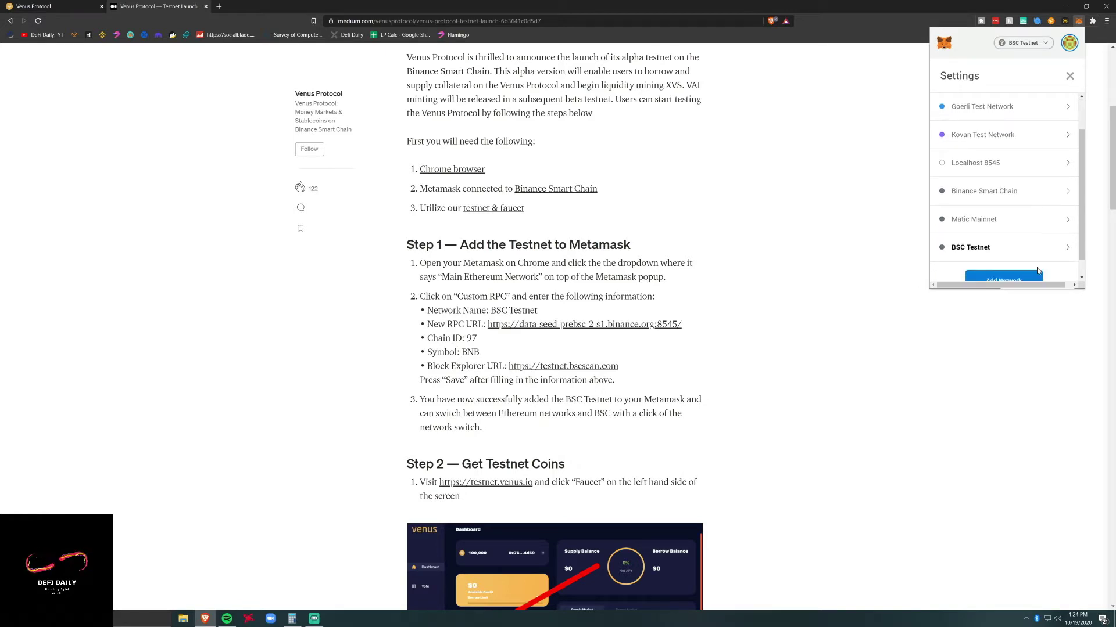
pyautogui.scroll(-1, 1031, 271)
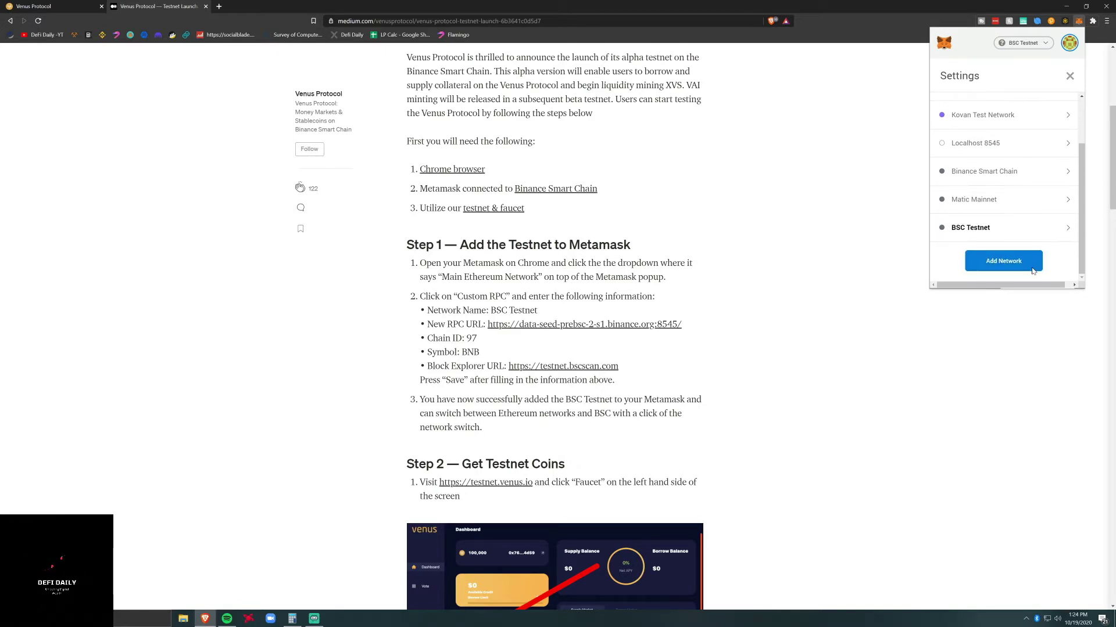
pyautogui.click(1063, 231)
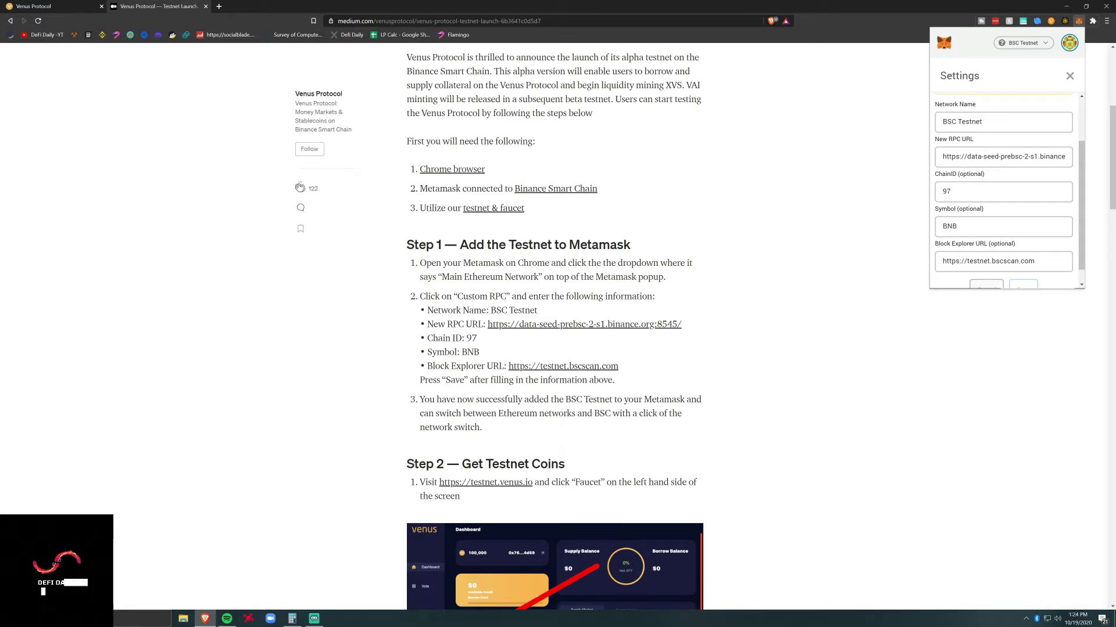
pyautogui.scroll(-1, 1032, 236)
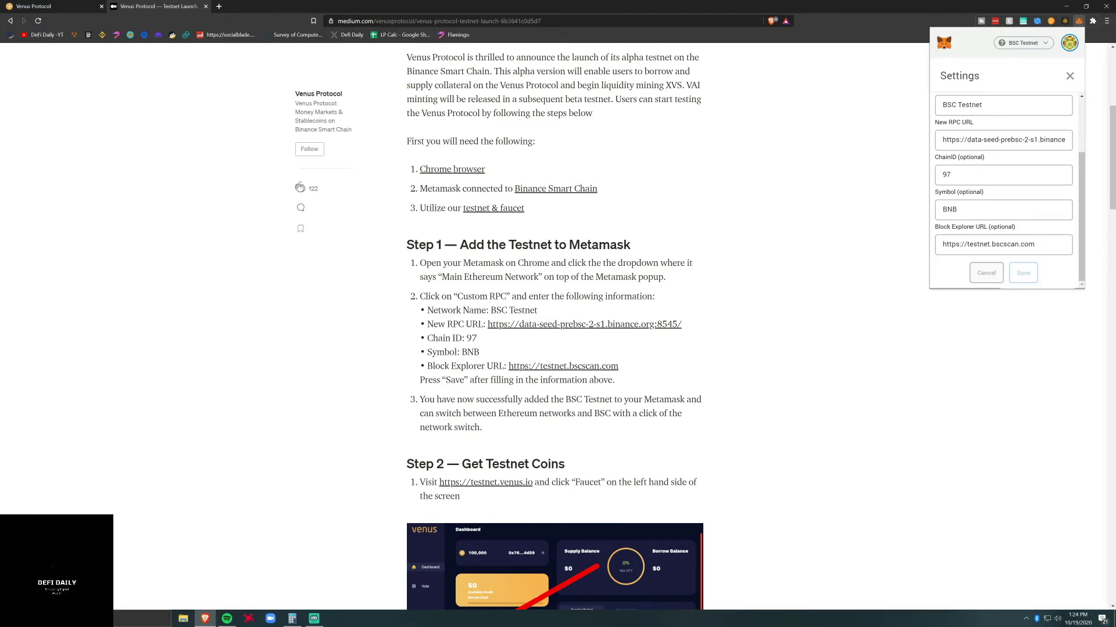
# Step: Dismiss the wallet settings and bring up the Venus BSC Faucet page at testnet.venus.io
pyautogui.click(1069, 77)
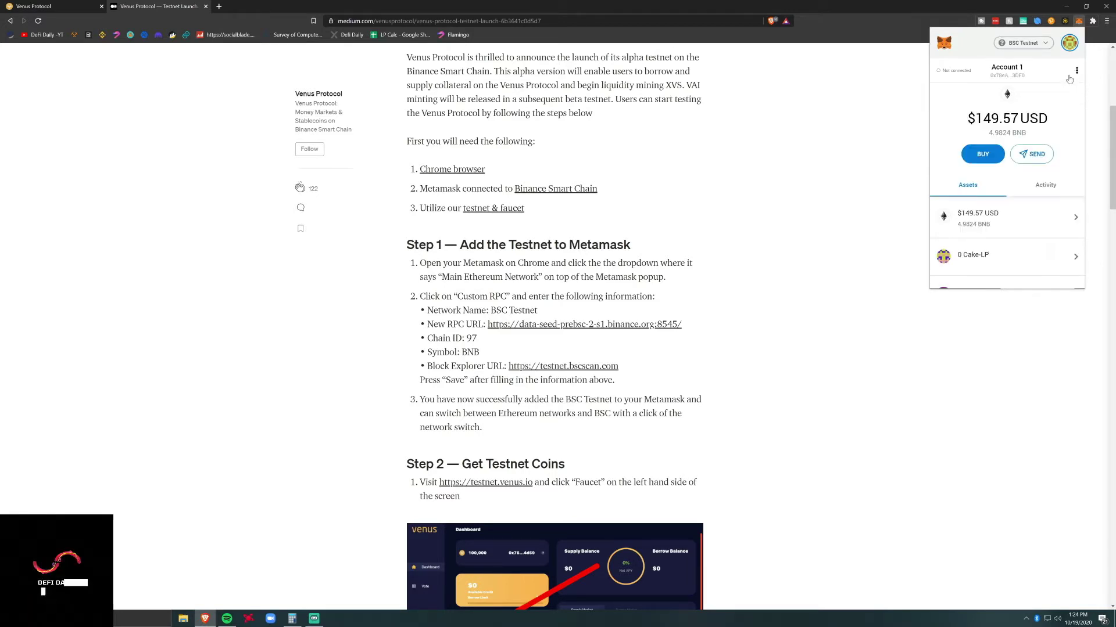
pyautogui.scroll(-1, 806, 179)
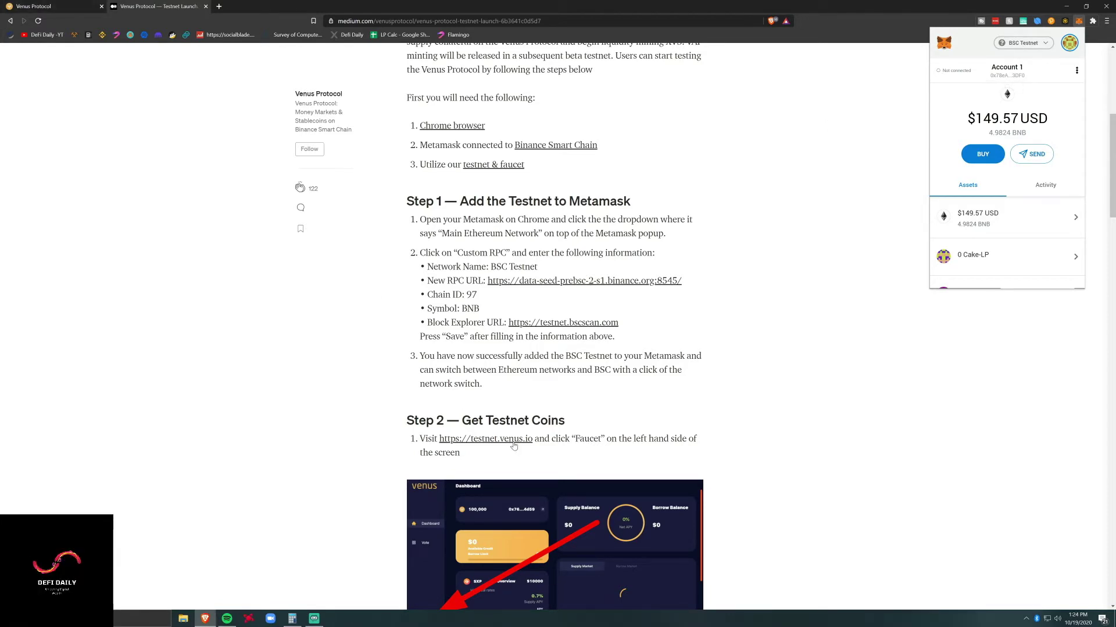
pyautogui.click(66, 6)
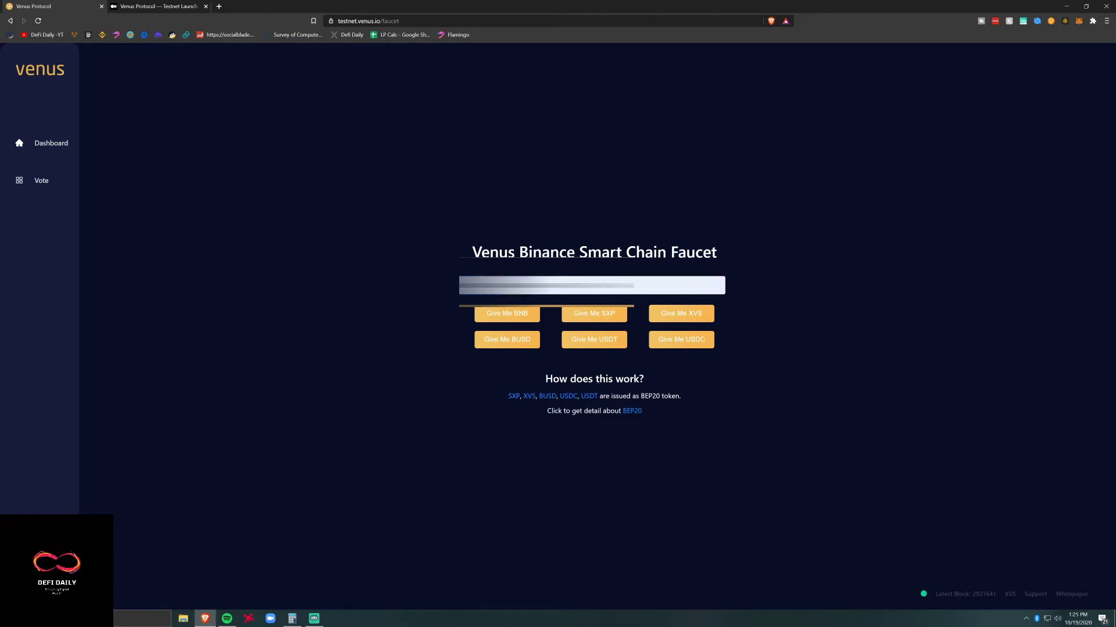
# Step: Request 5 BNB and then 500 XVS from the Venus testnet faucet
pyautogui.click(533, 313)
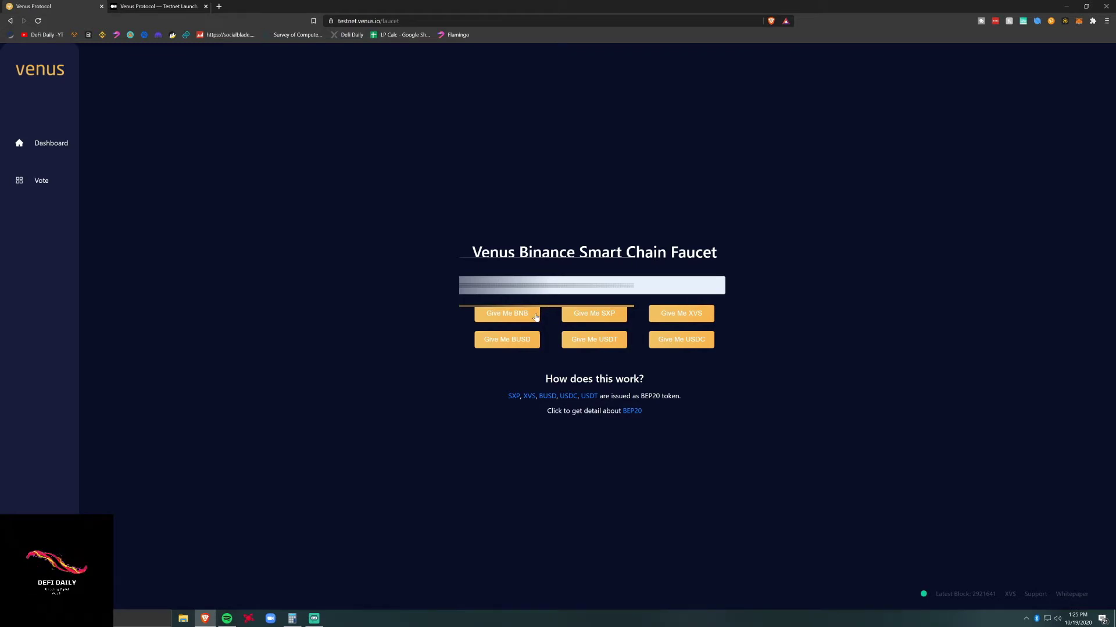
pyautogui.click(536, 316)
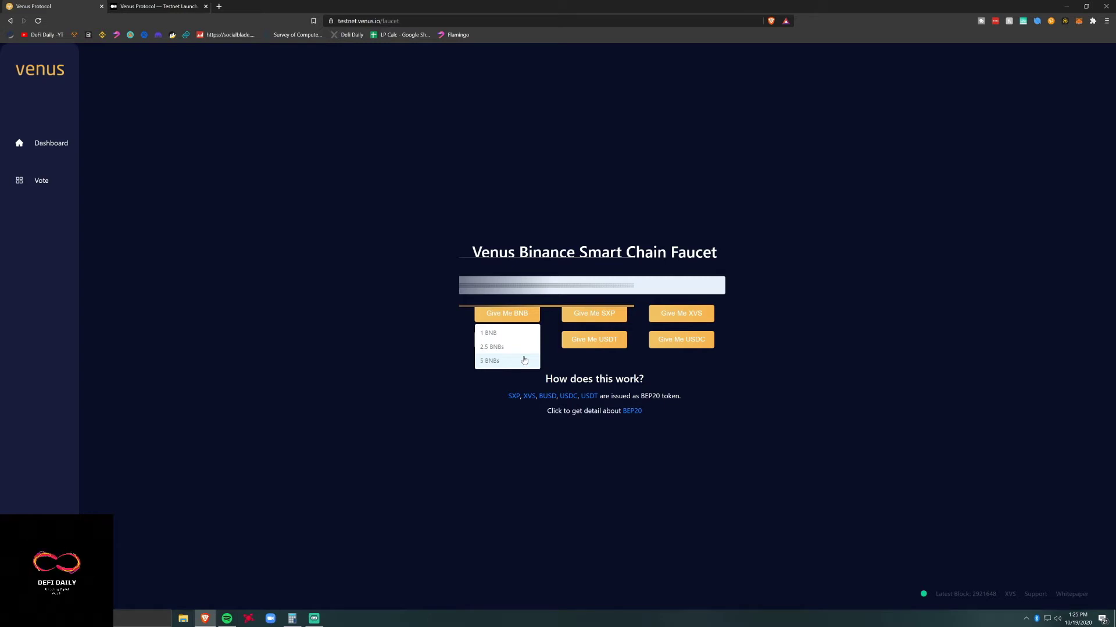
pyautogui.click(525, 360)
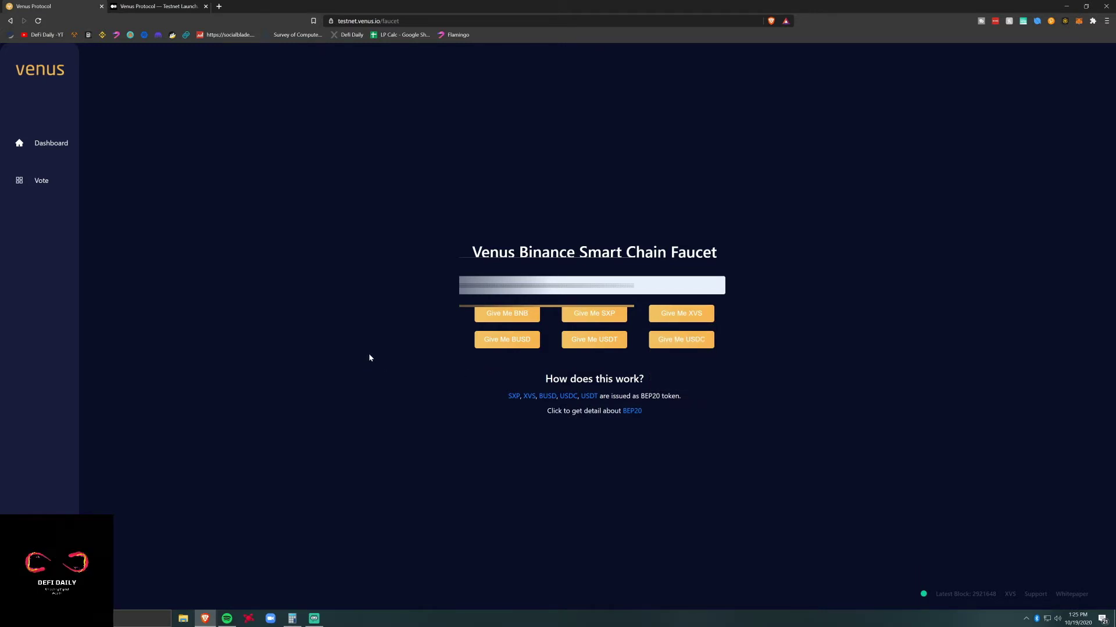
pyautogui.moveTo(681, 314)
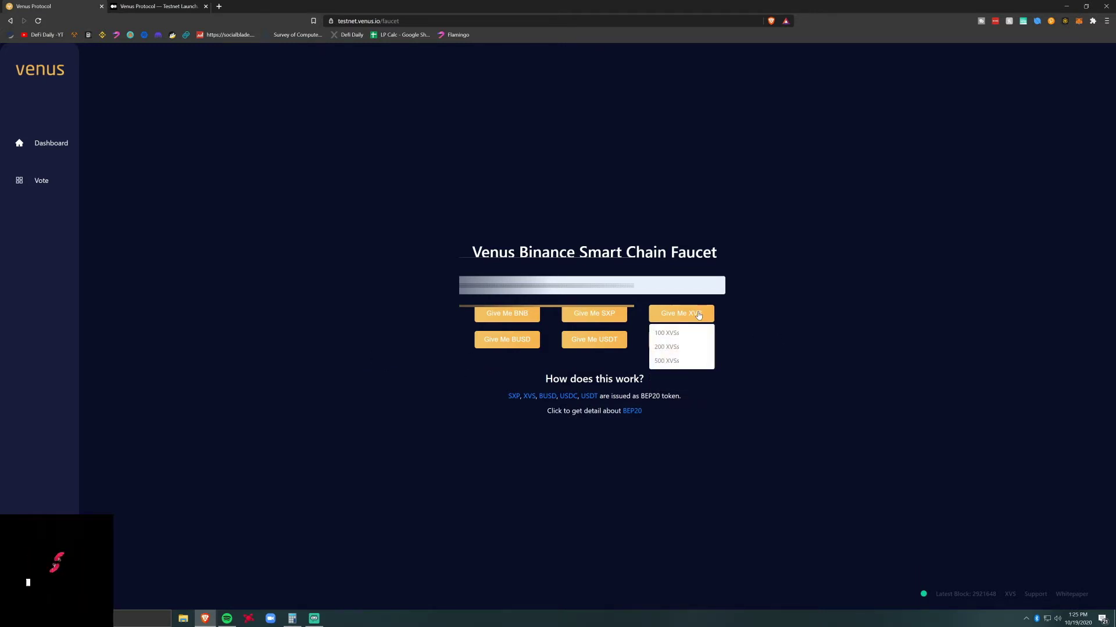
pyautogui.click(694, 362)
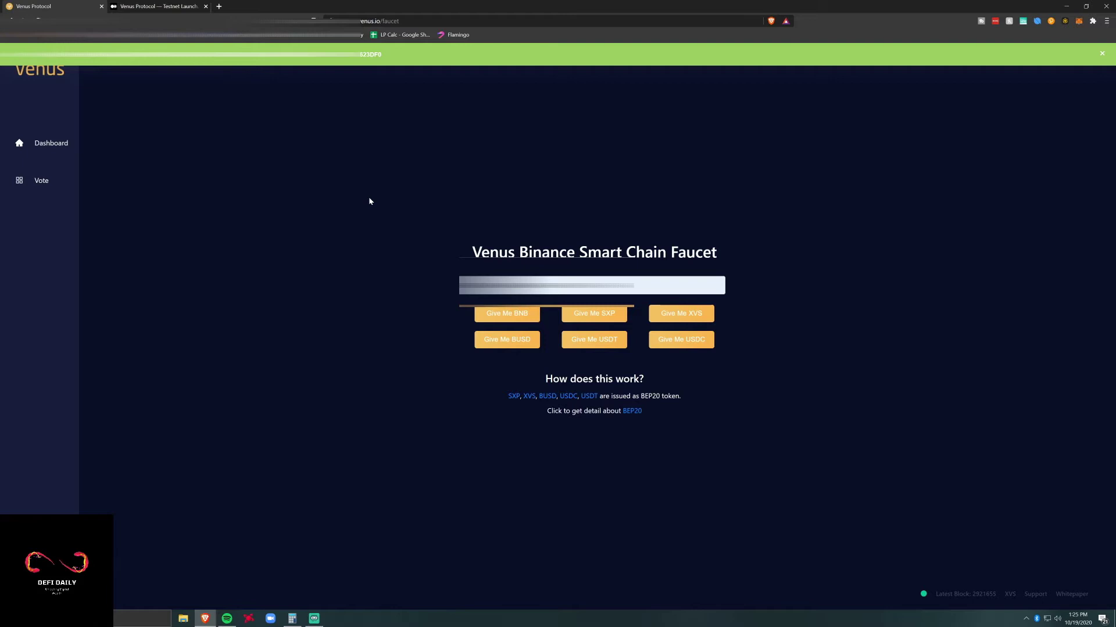
# Step: Check the wallet's tokens on the Venus dashboard and select the SXP contract address in the Medium guide
pyautogui.click(51, 143)
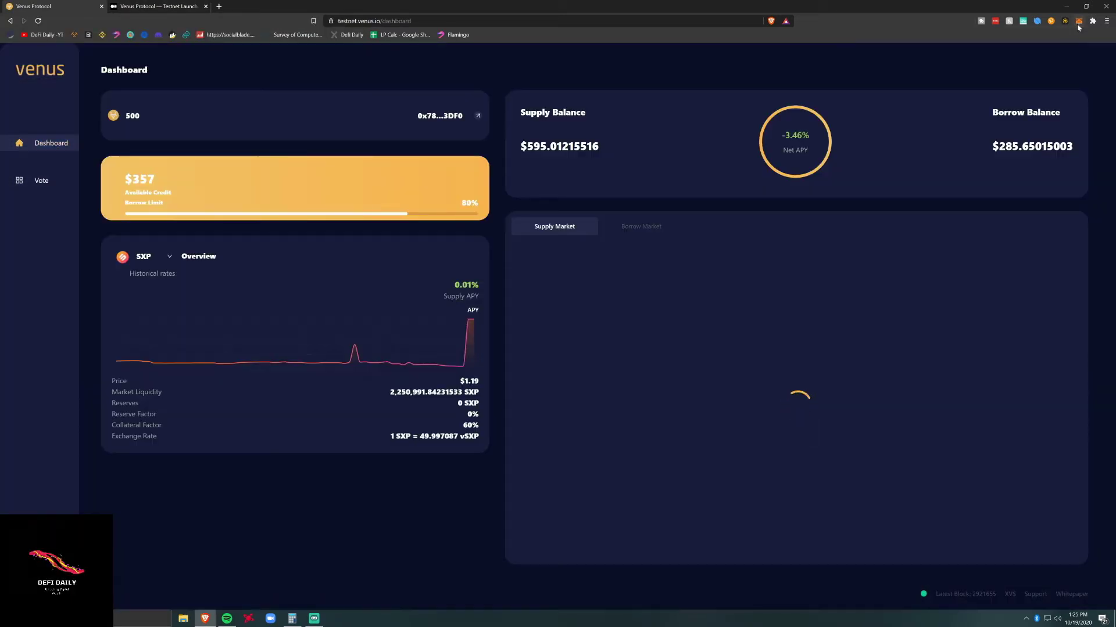
pyautogui.click(1078, 27)
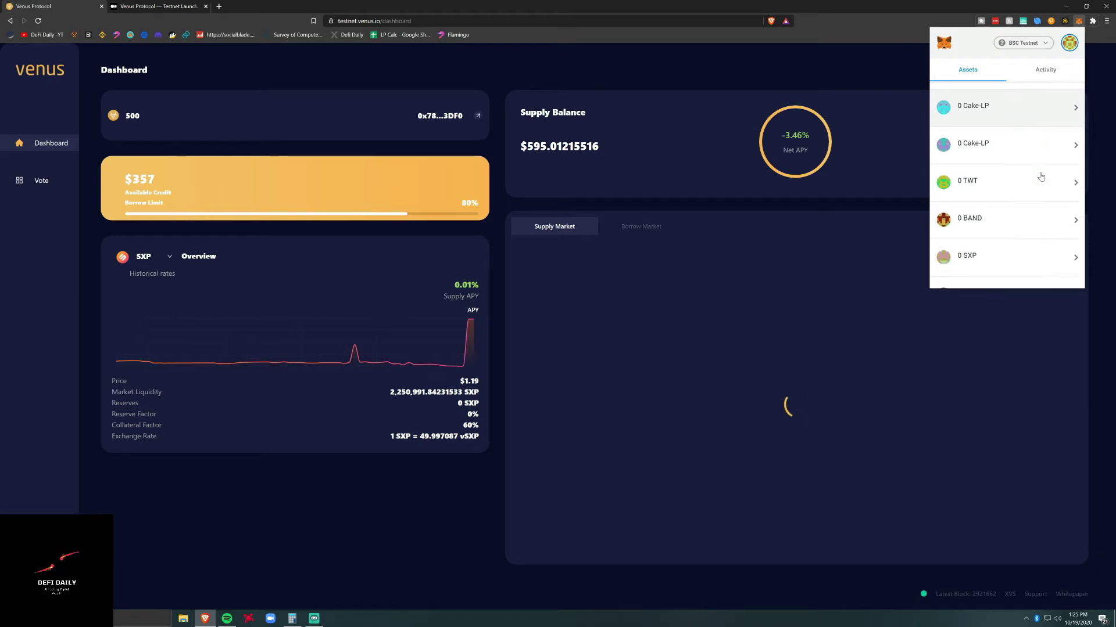
pyautogui.hotkey('ctrl', 'Tab')
pyautogui.scroll(-3, 558, 313)
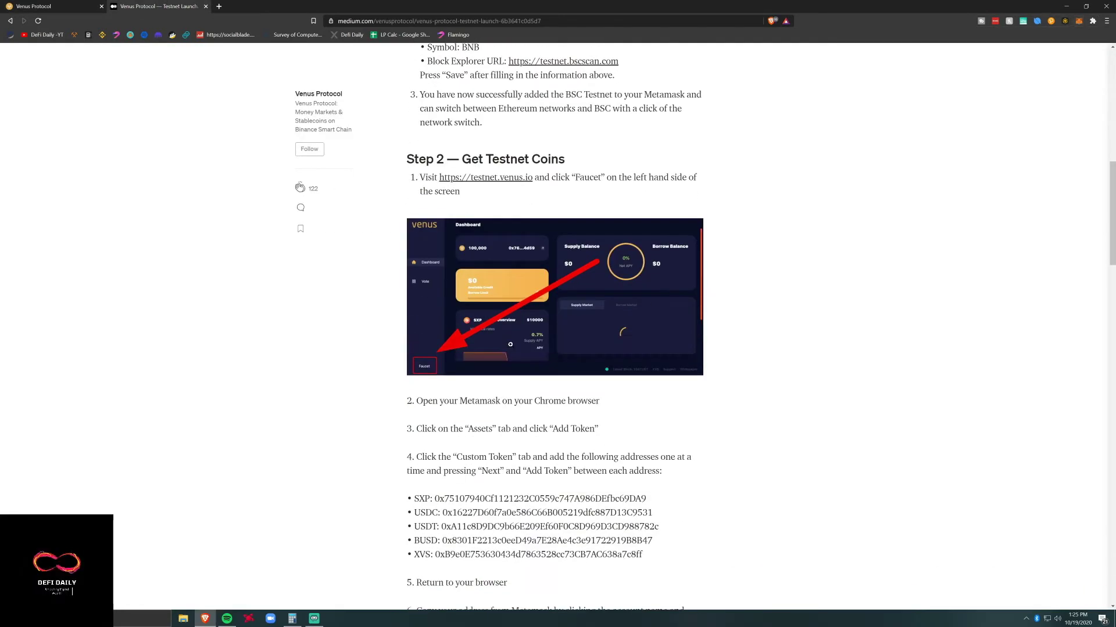
pyautogui.scroll(-1, 557, 314)
pyautogui.moveTo(435, 411)
pyautogui.mouseDown()
pyautogui.moveTo(644, 411)
pyautogui.moveTo(435, 412)
pyautogui.mouseUp()
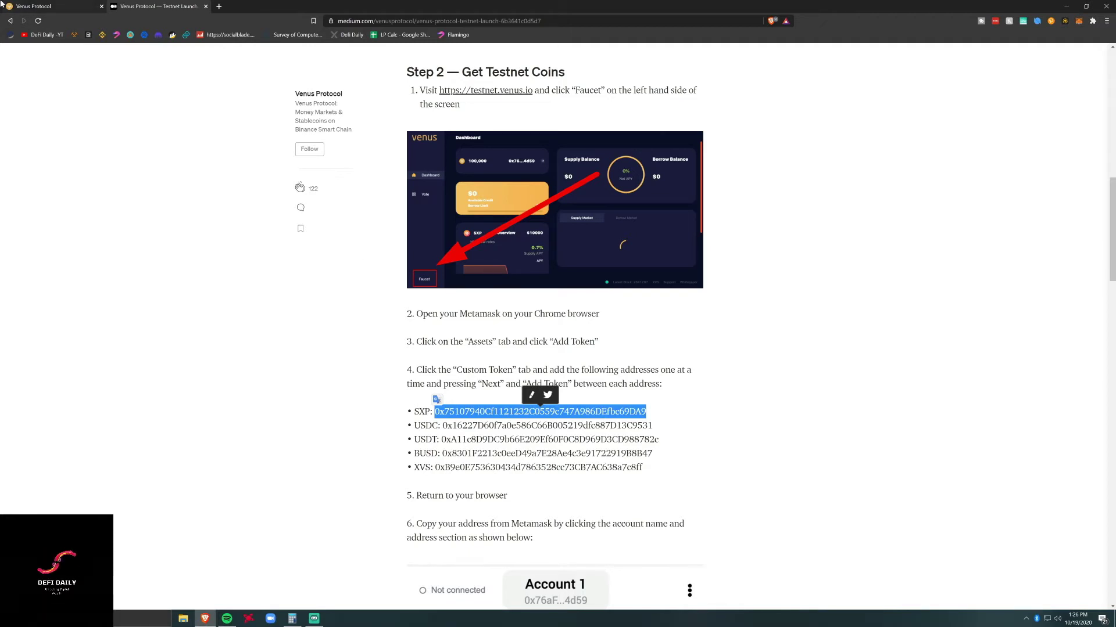
pyautogui.click(33, 5)
pyautogui.click(1078, 22)
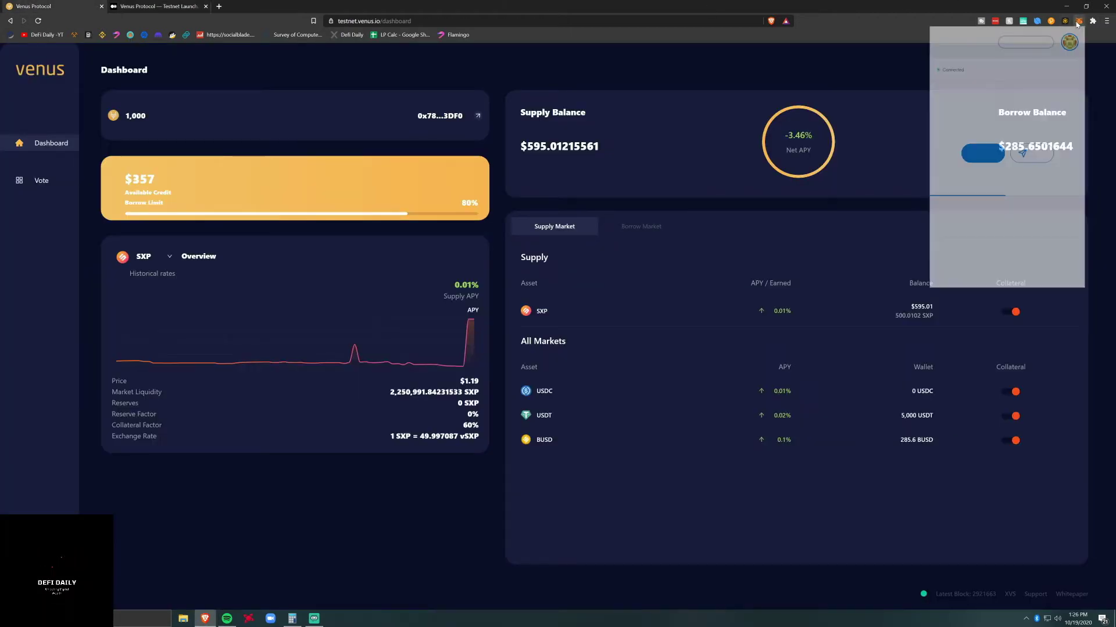
pyautogui.scroll(-5, 1038, 201)
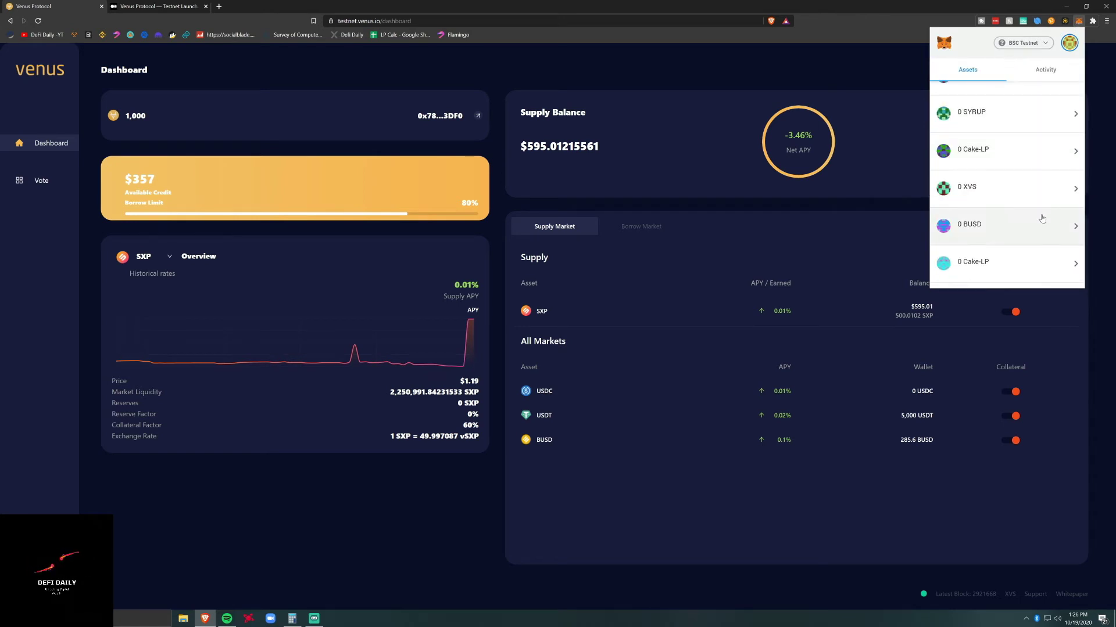
pyautogui.scroll(-5, 1028, 227)
pyautogui.click(1020, 272)
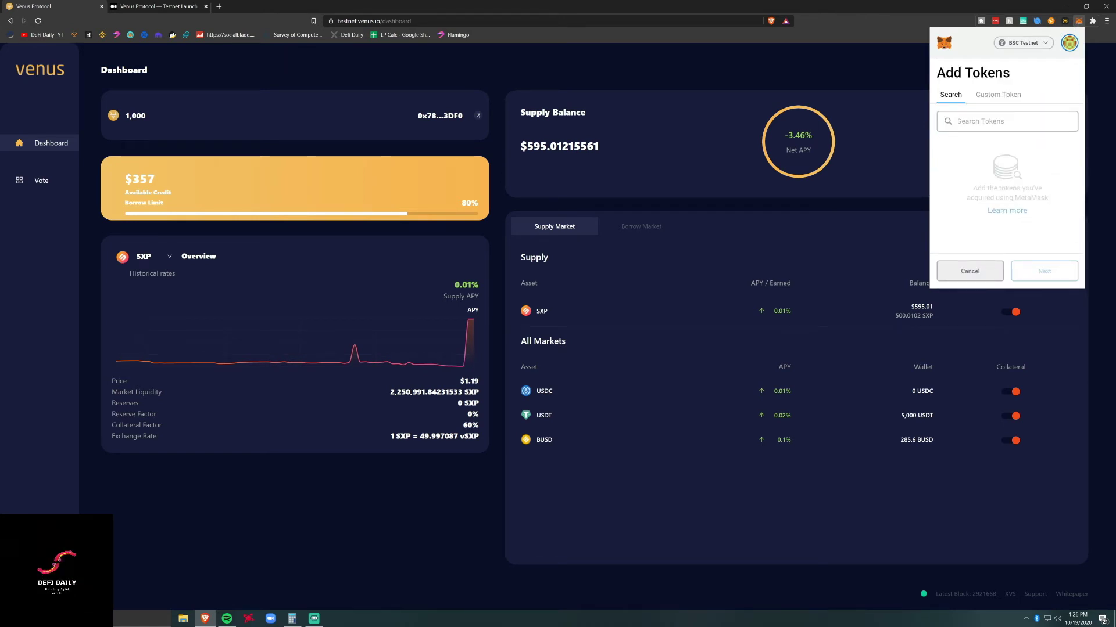
pyautogui.click(970, 271)
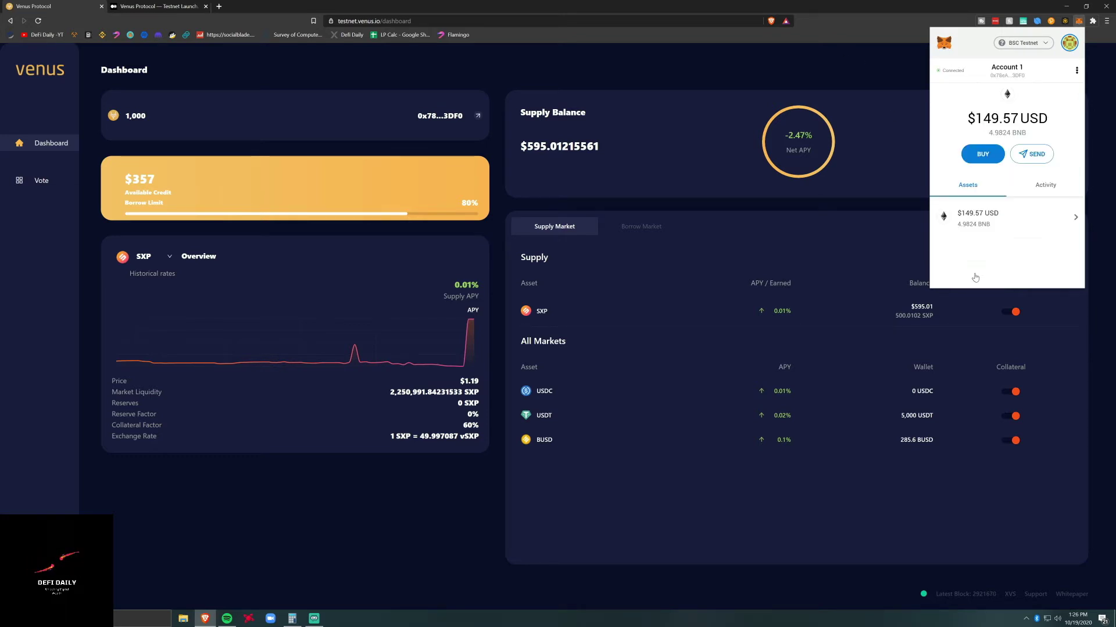
pyautogui.scroll(-4, 1007, 236)
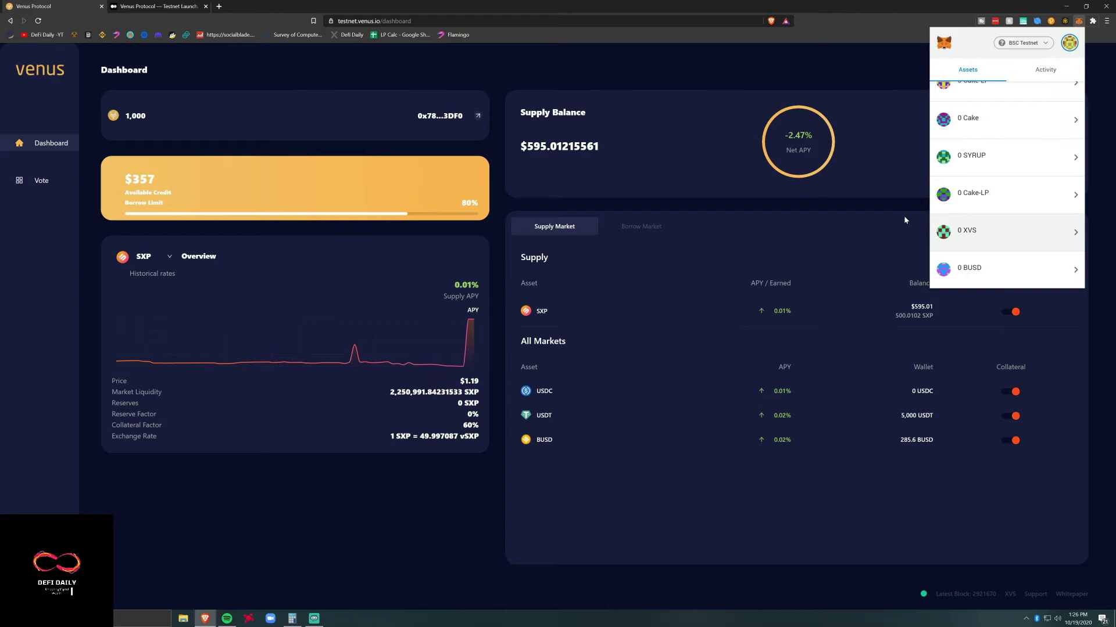
# Step: Attempt to turn off SXP and USDC as collateral, then reject the transaction
pyautogui.click(704, 180)
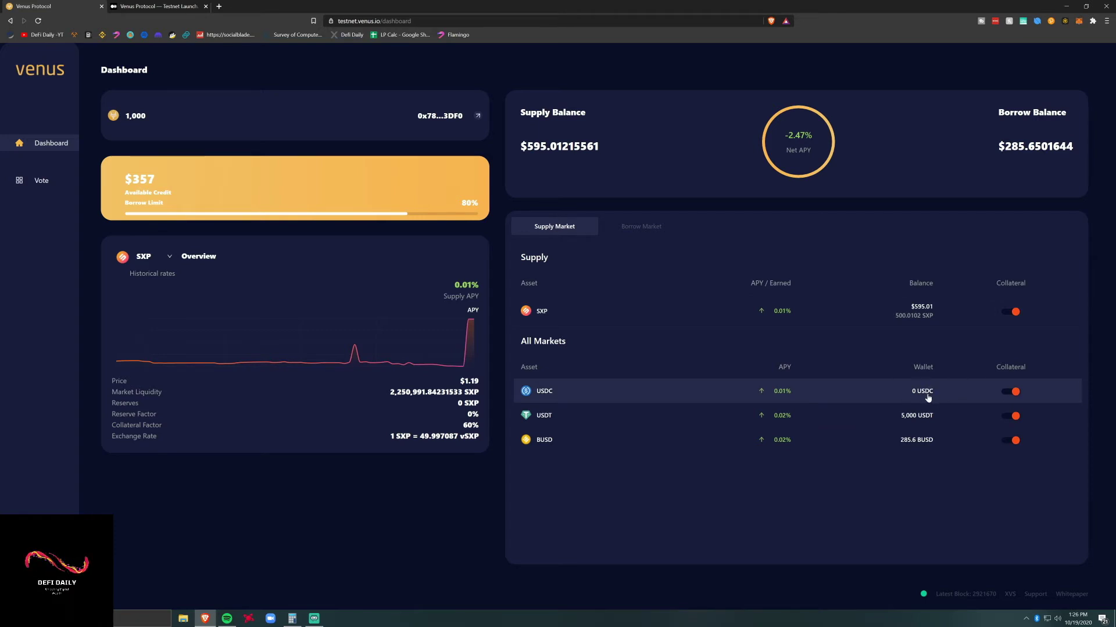
pyautogui.click(1014, 312)
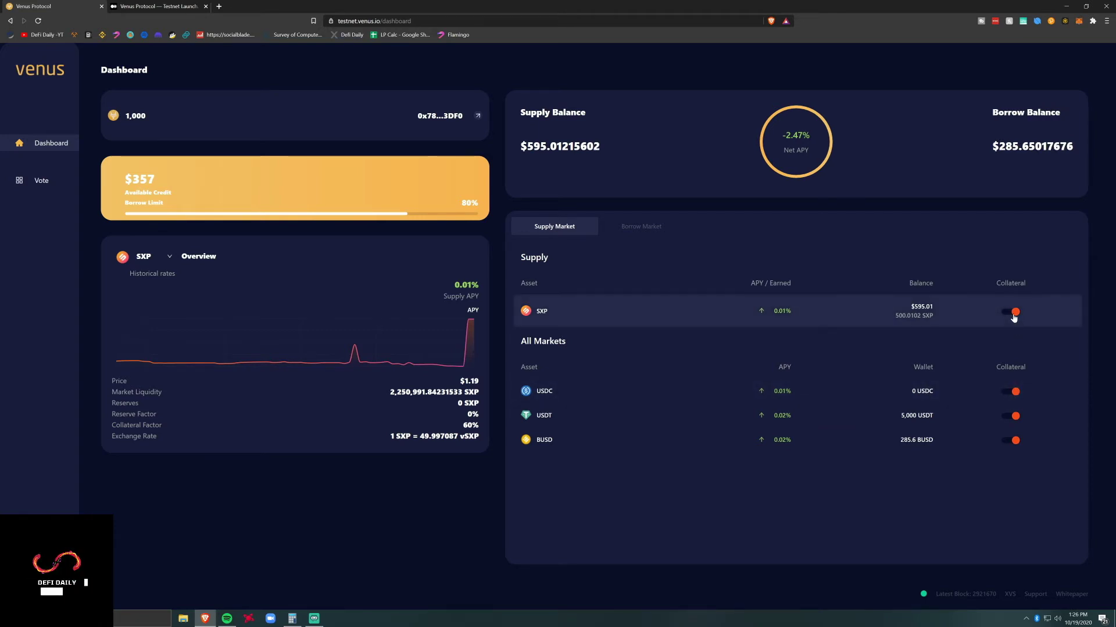
pyautogui.click(1016, 395)
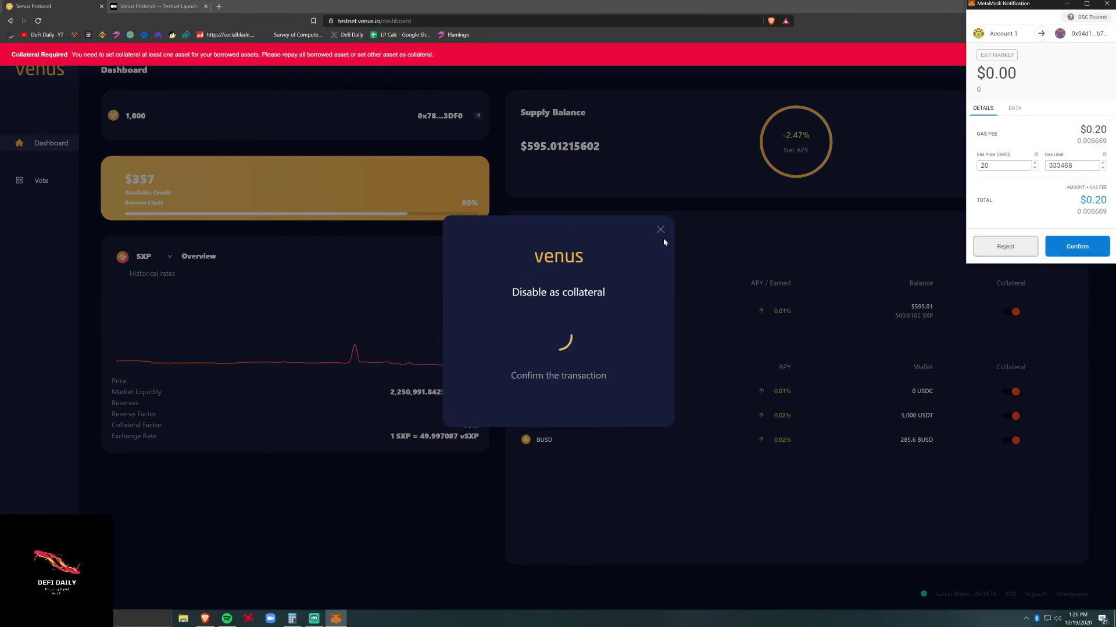
pyautogui.click(1006, 246)
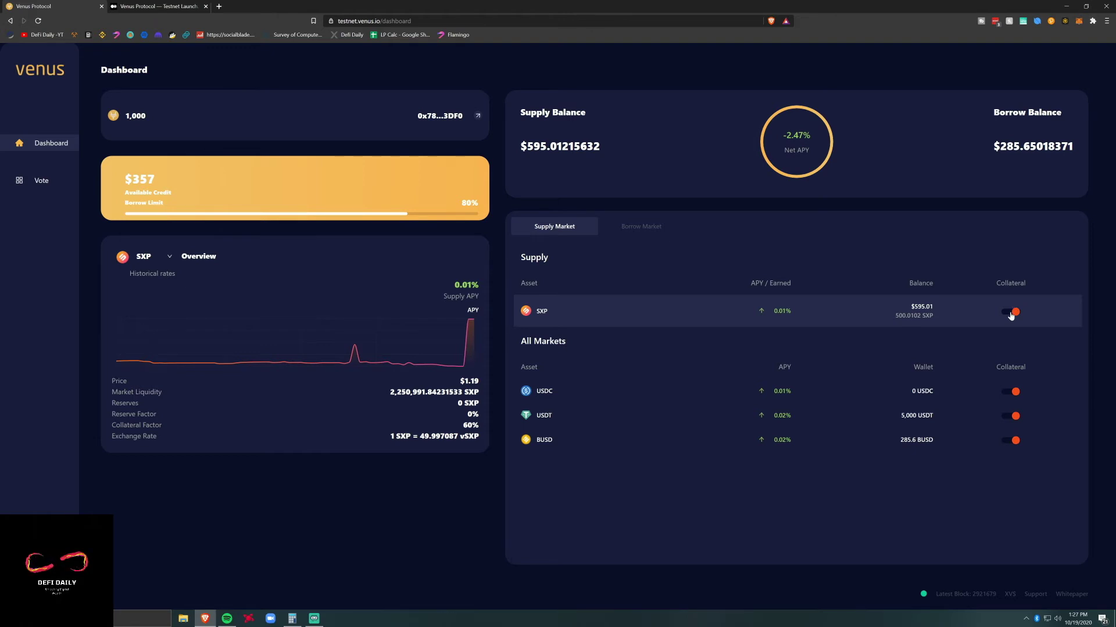
# Step: Preview the SXP withdrawal panel, close it, and view the Borrow Market's $285.65 BUSD loan
pyautogui.click(896, 324)
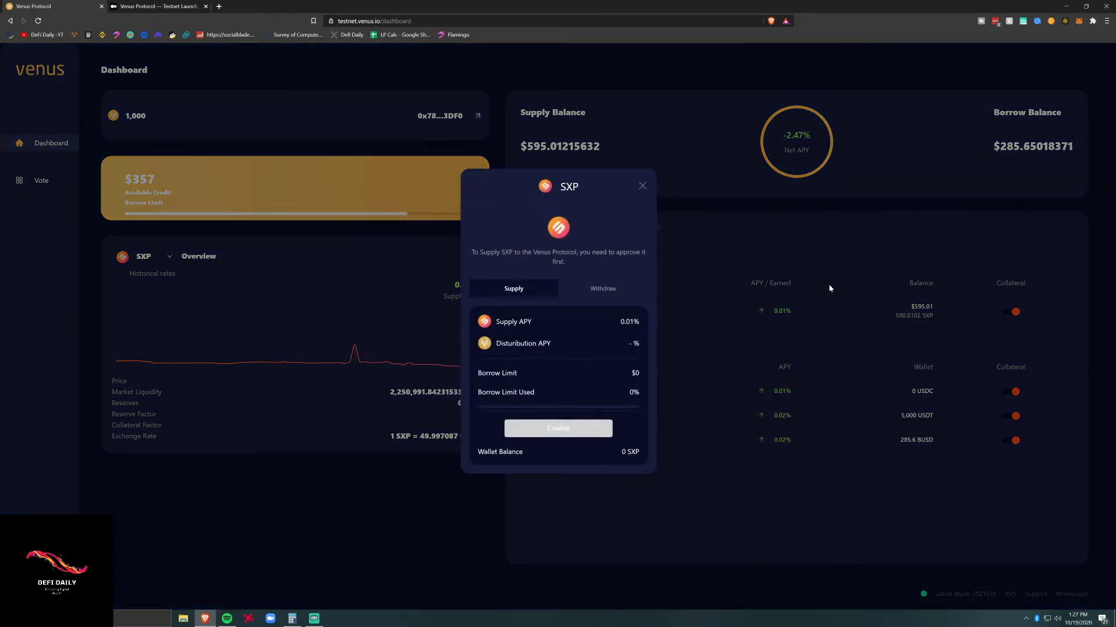
pyautogui.click(603, 288)
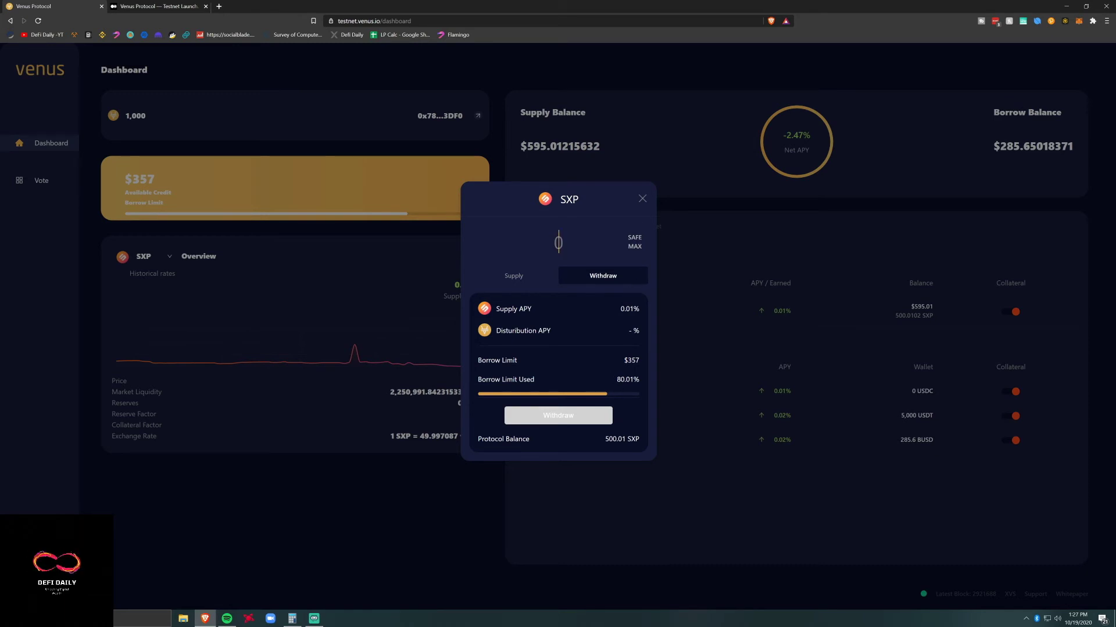
pyautogui.click(642, 199)
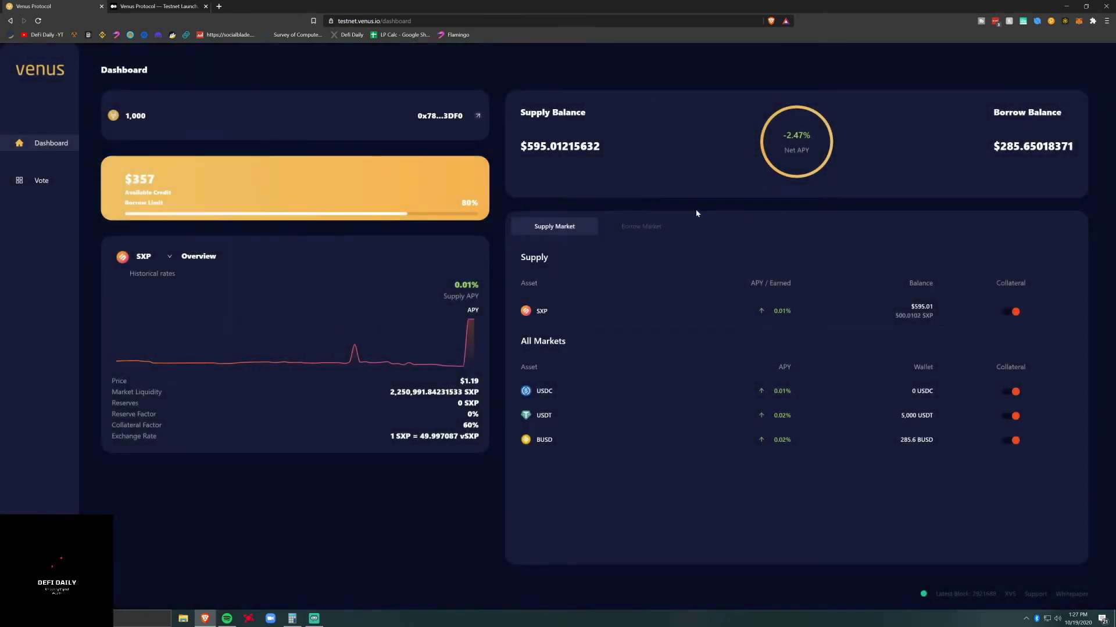
pyautogui.click(654, 228)
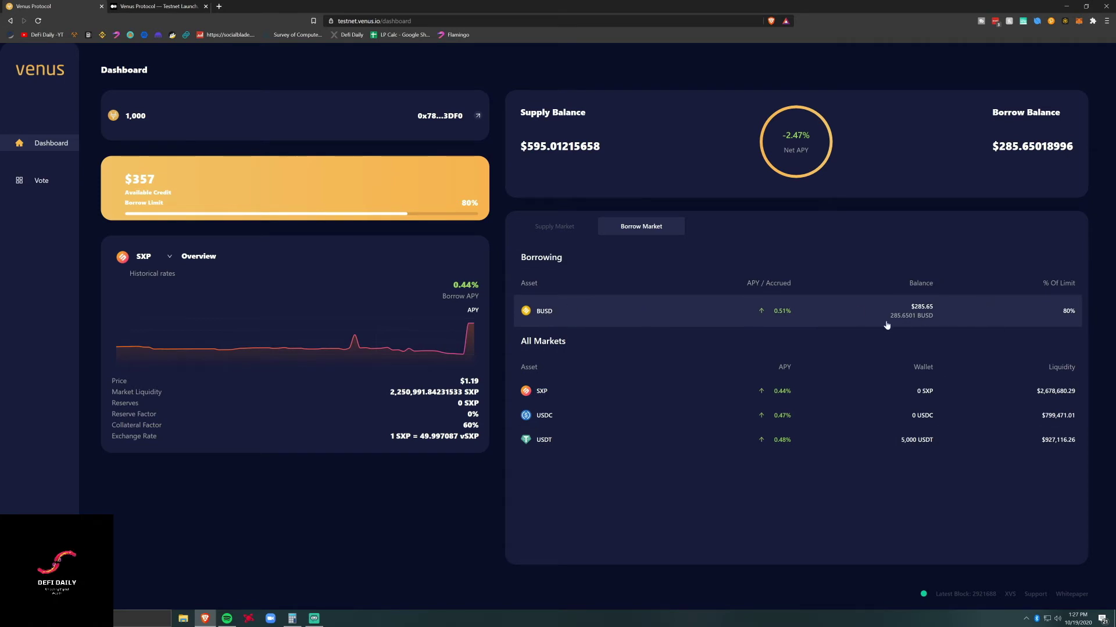
pyautogui.click(768, 318)
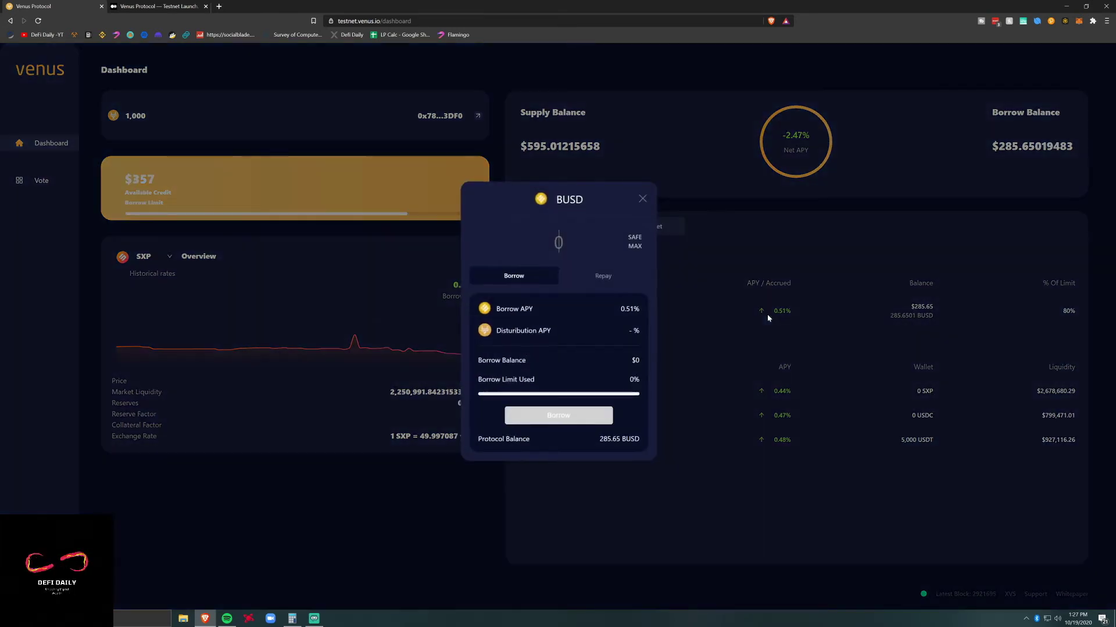
pyautogui.click(643, 202)
pyautogui.click(925, 310)
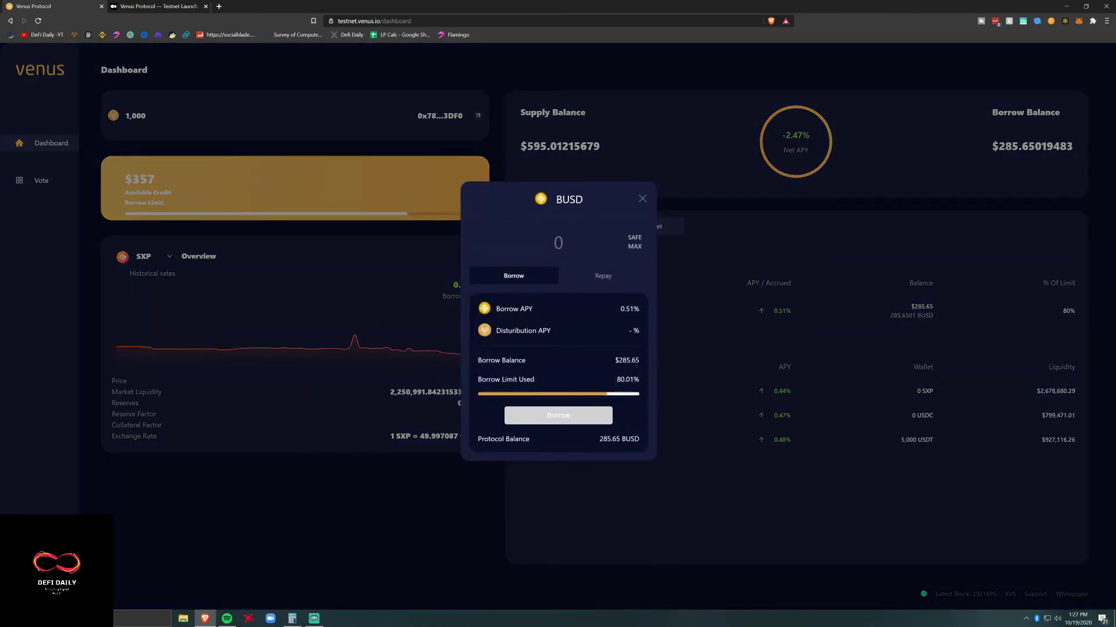
pyautogui.click(635, 242)
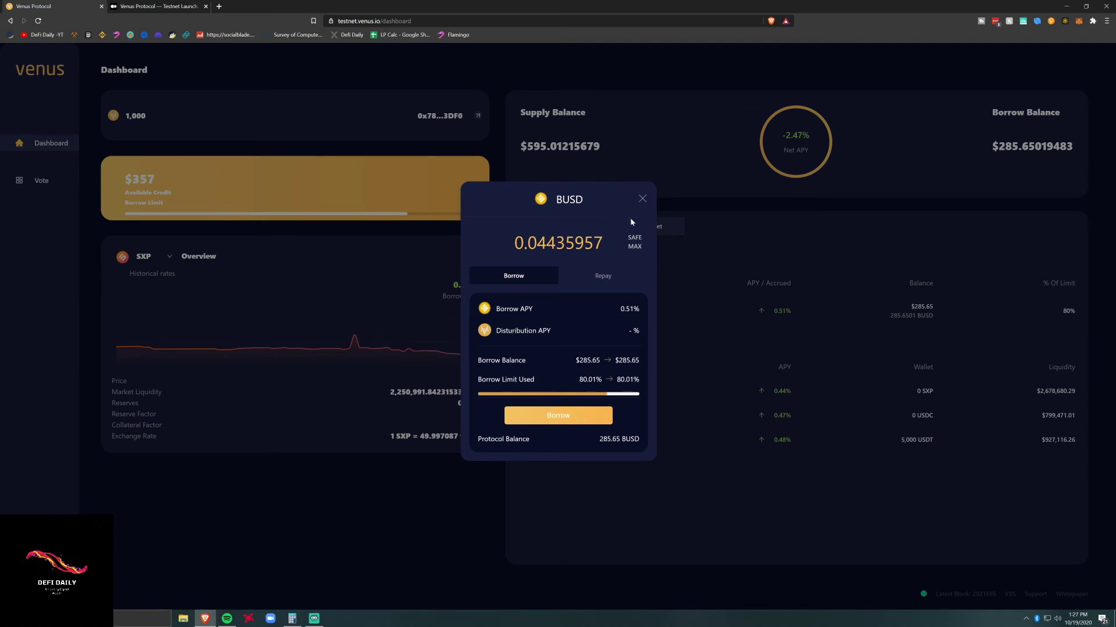
pyautogui.click(644, 200)
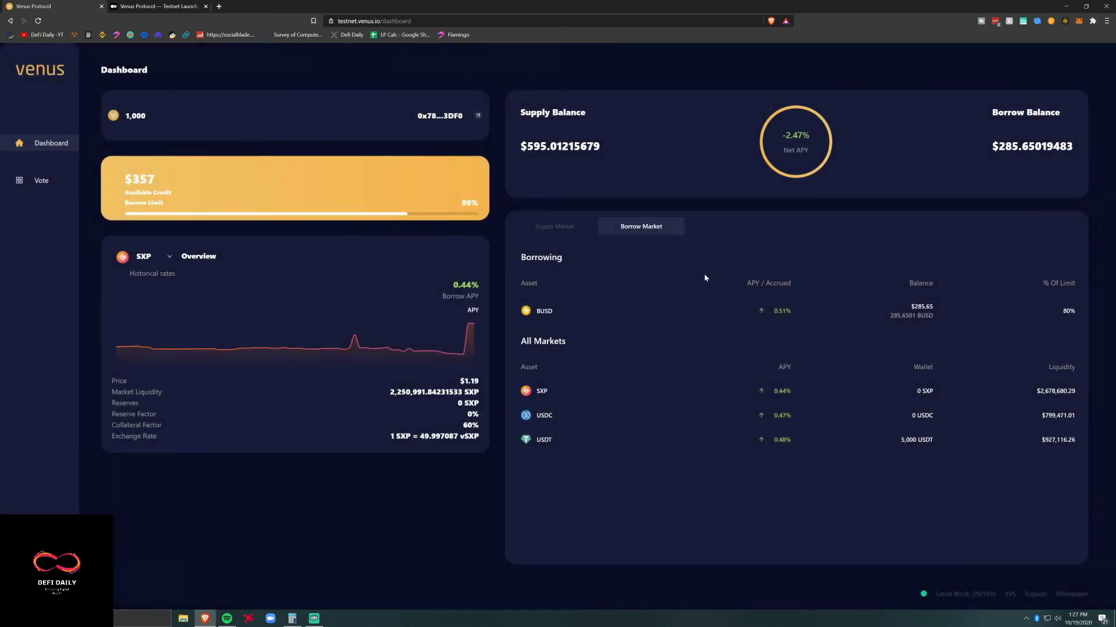
pyautogui.click(1054, 311)
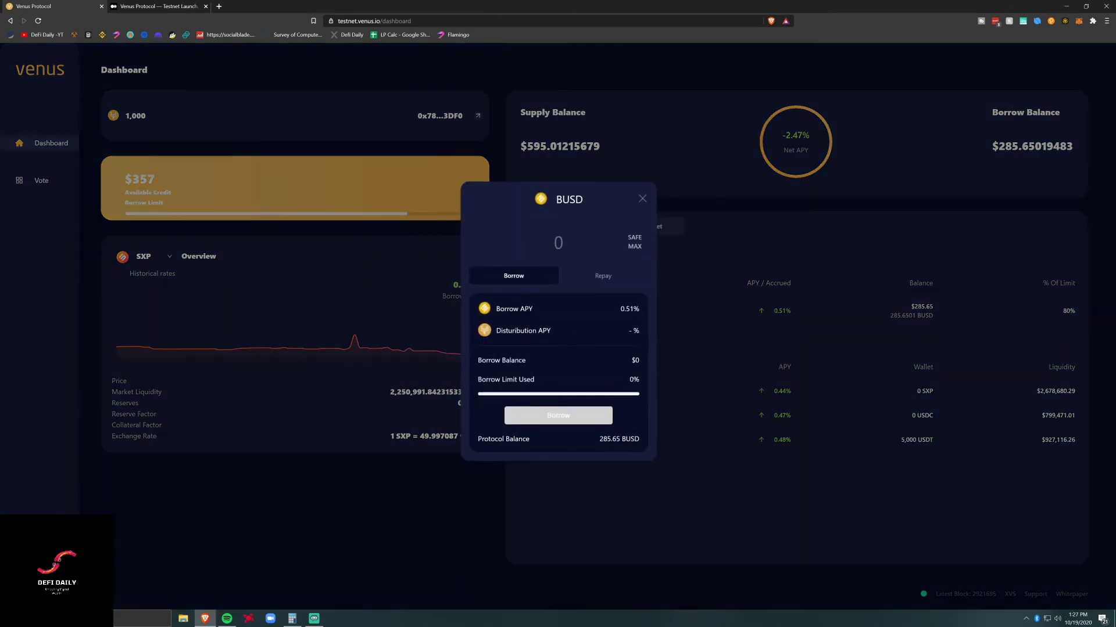
pyautogui.click(611, 244)
pyautogui.moveTo(537, 279); pyautogui.dragTo(611, 288)
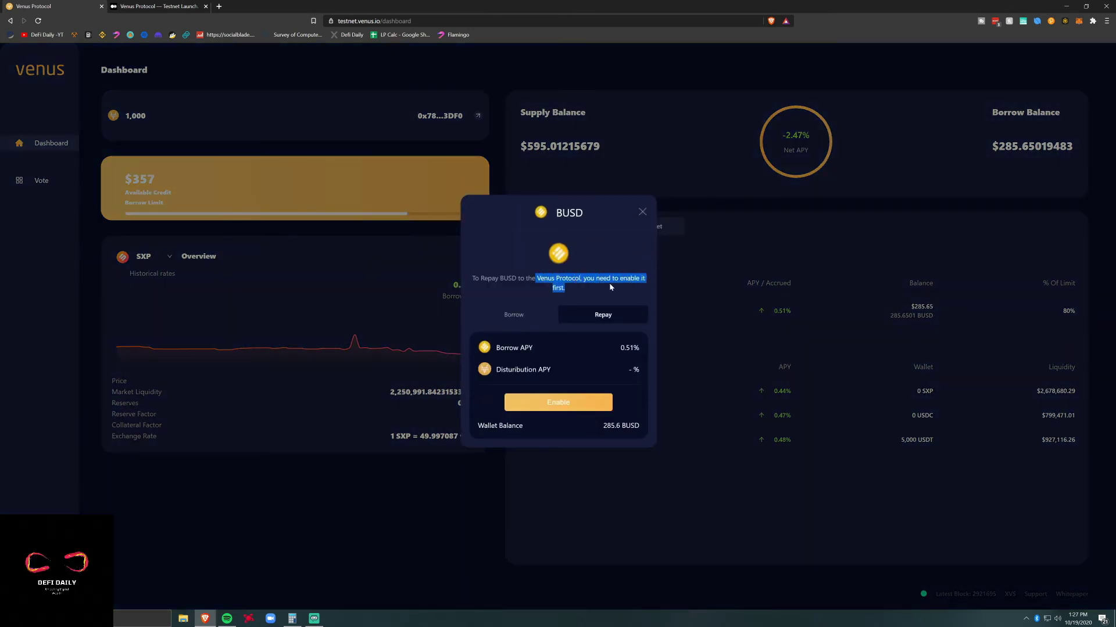
pyautogui.click(592, 375)
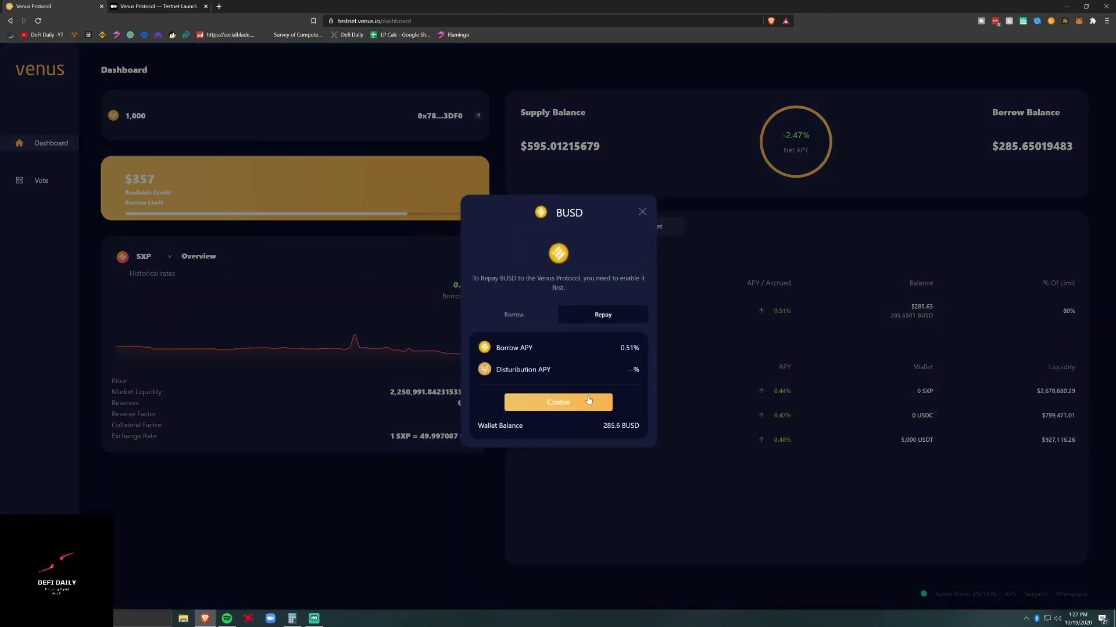
pyautogui.click(545, 403)
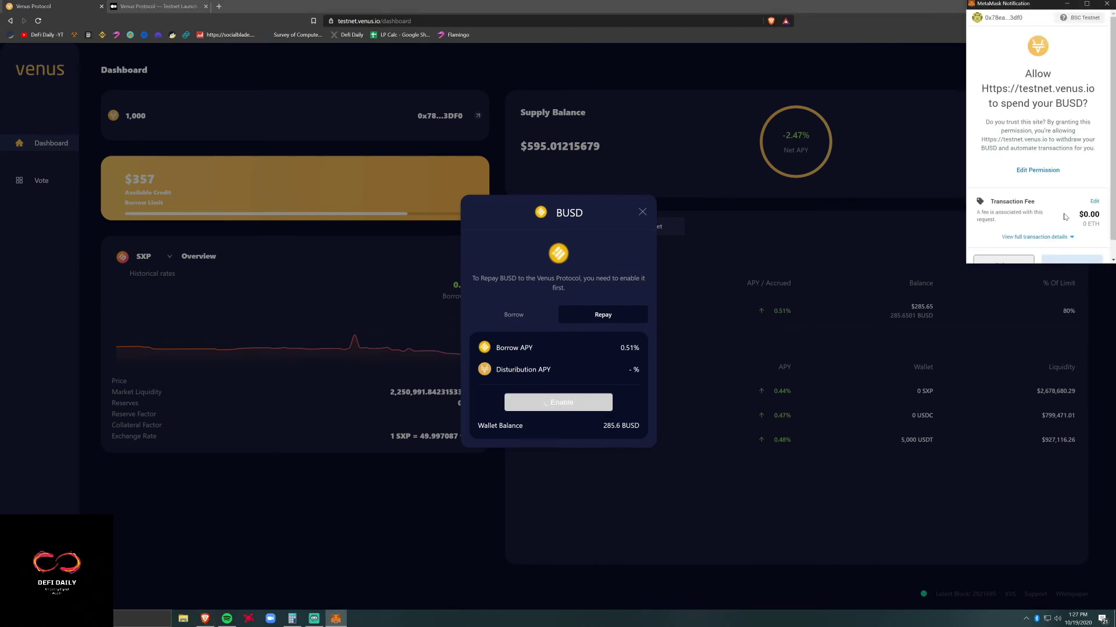
pyautogui.click(643, 214)
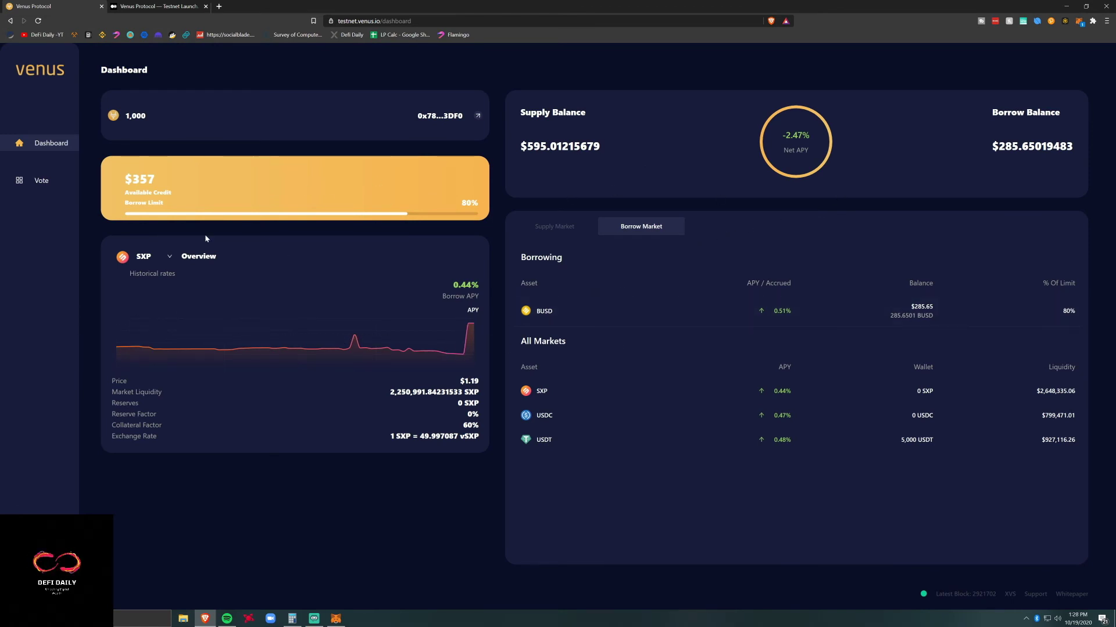
# Step: Explore the Vote page's delegation options and Create Proposal, then go back to the Medium guide
pyautogui.click(41, 180)
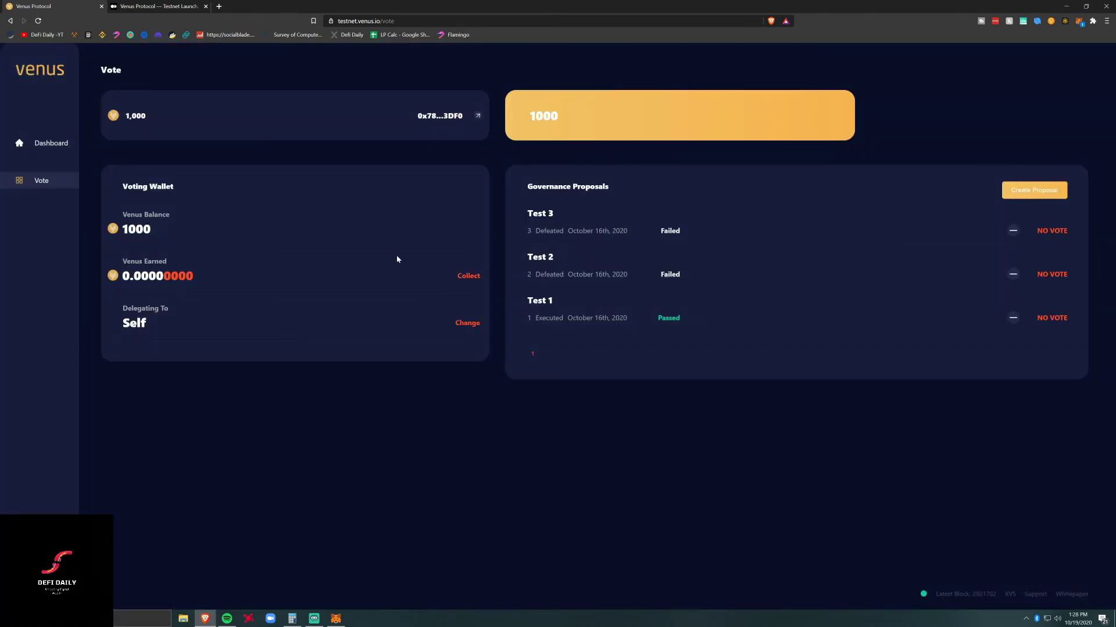
pyautogui.click(467, 323)
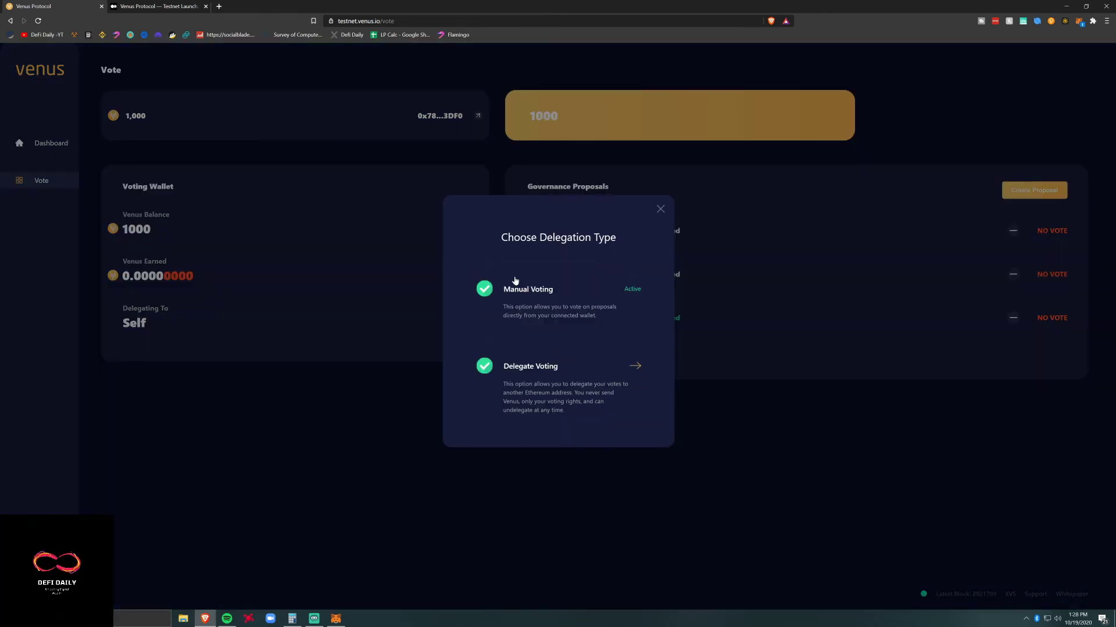
pyautogui.click(660, 209)
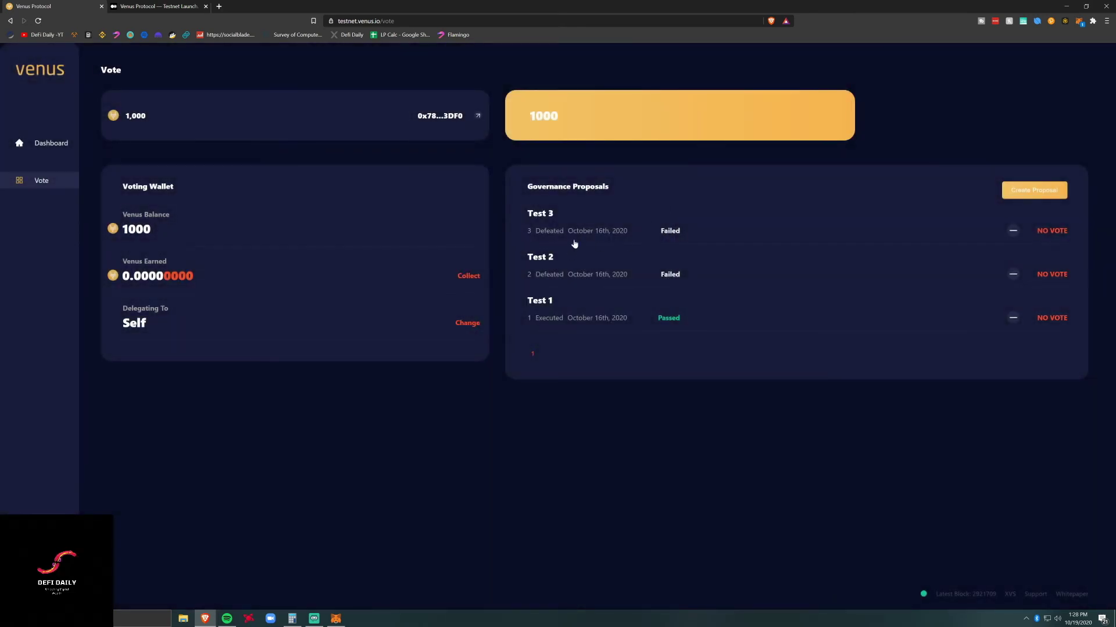
pyautogui.click(1020, 194)
pyautogui.click(157, 6)
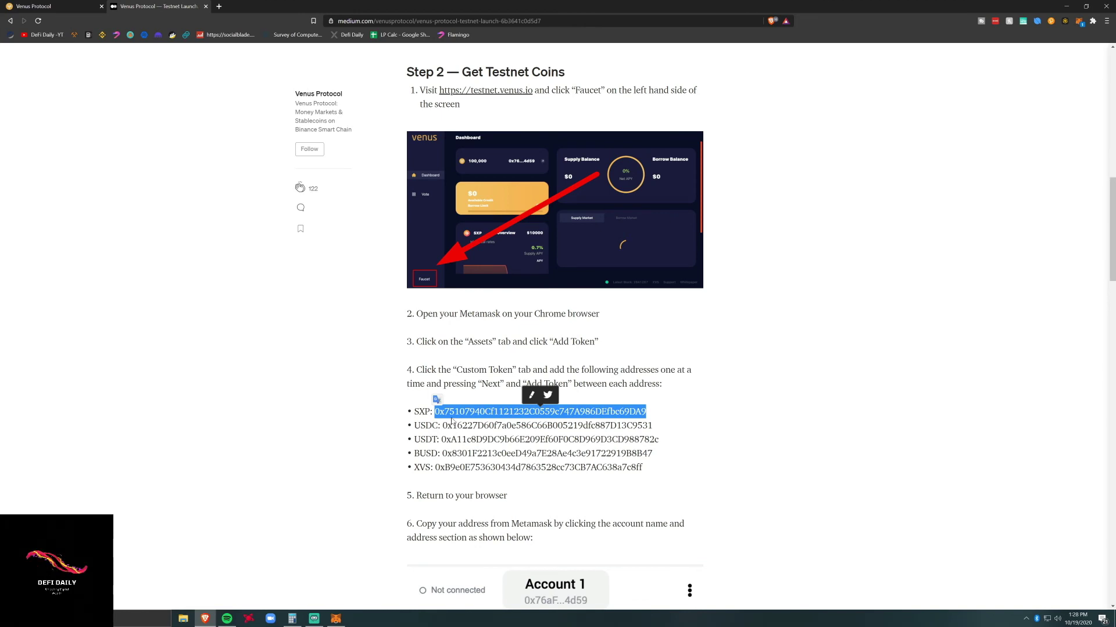
# Step: Deselect the SXP address in the article and go back to the Venus Vote page
pyautogui.click(452, 422)
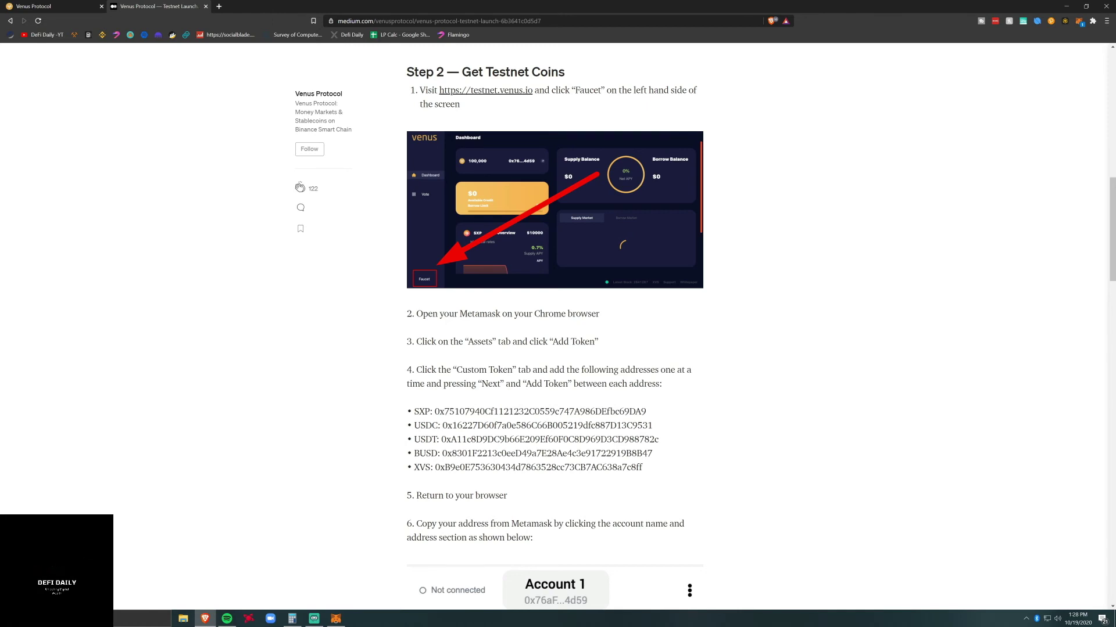
pyautogui.hotkey('ctrl', 'shift', 'Tab')
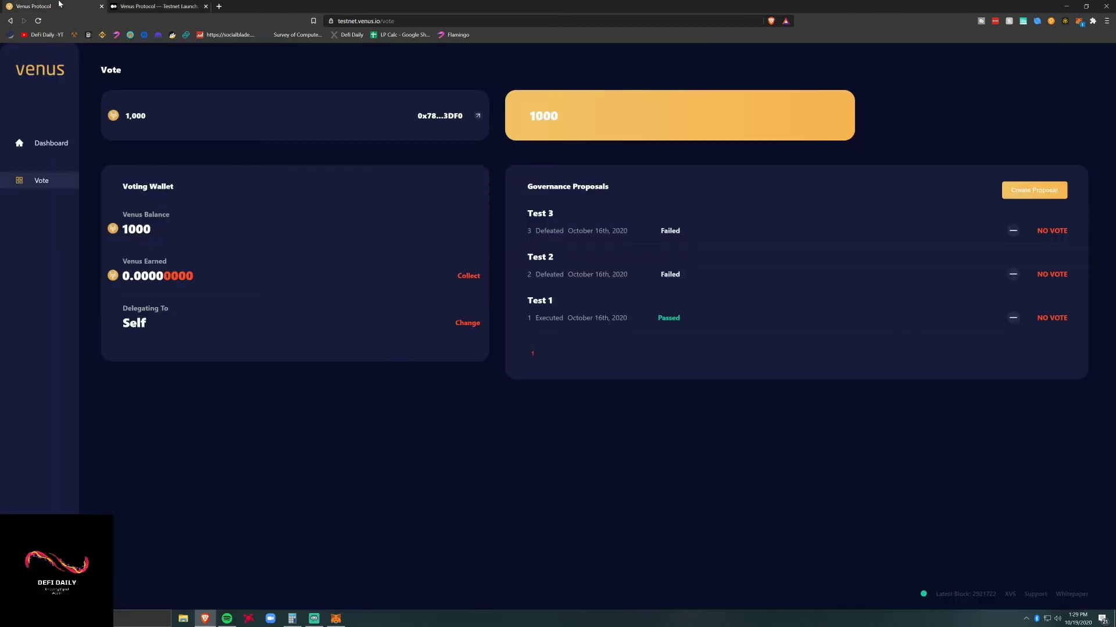
# Step: Leave the Vote page for the Venus dashboard using the left sidebar
pyautogui.click(48, 143)
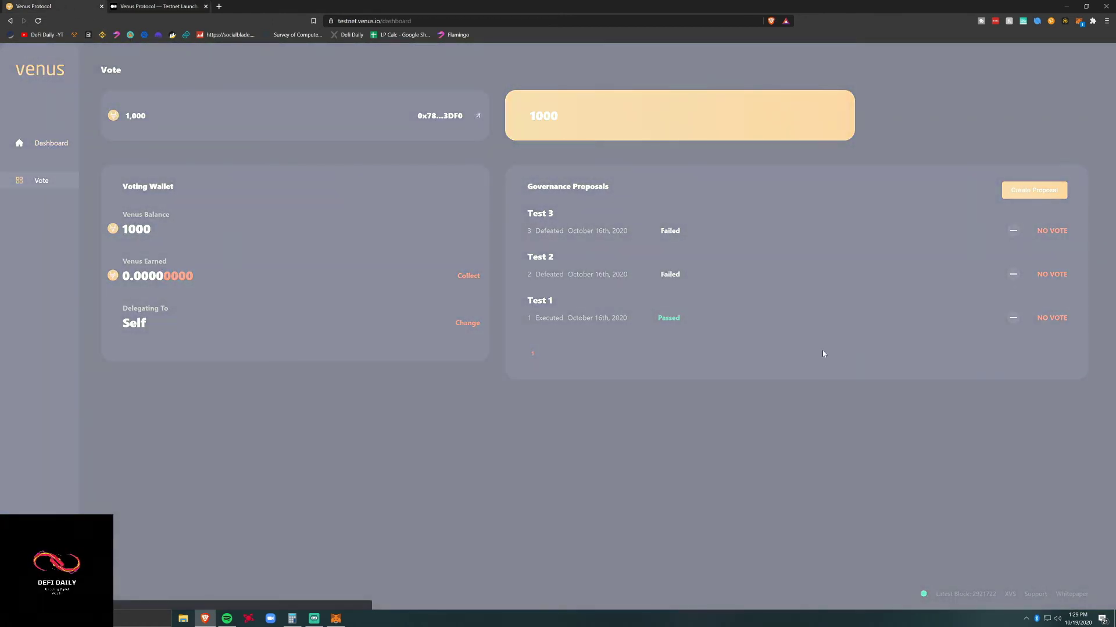